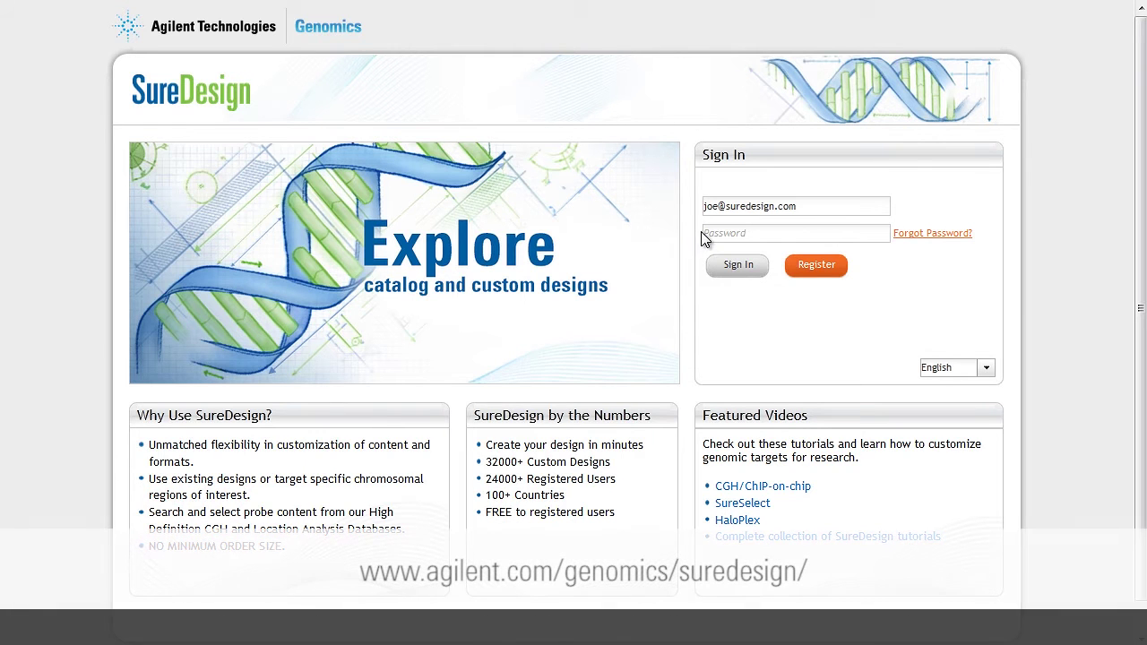
- Sign in to SureDesign with the account password
left_click(708, 232)
type("••")
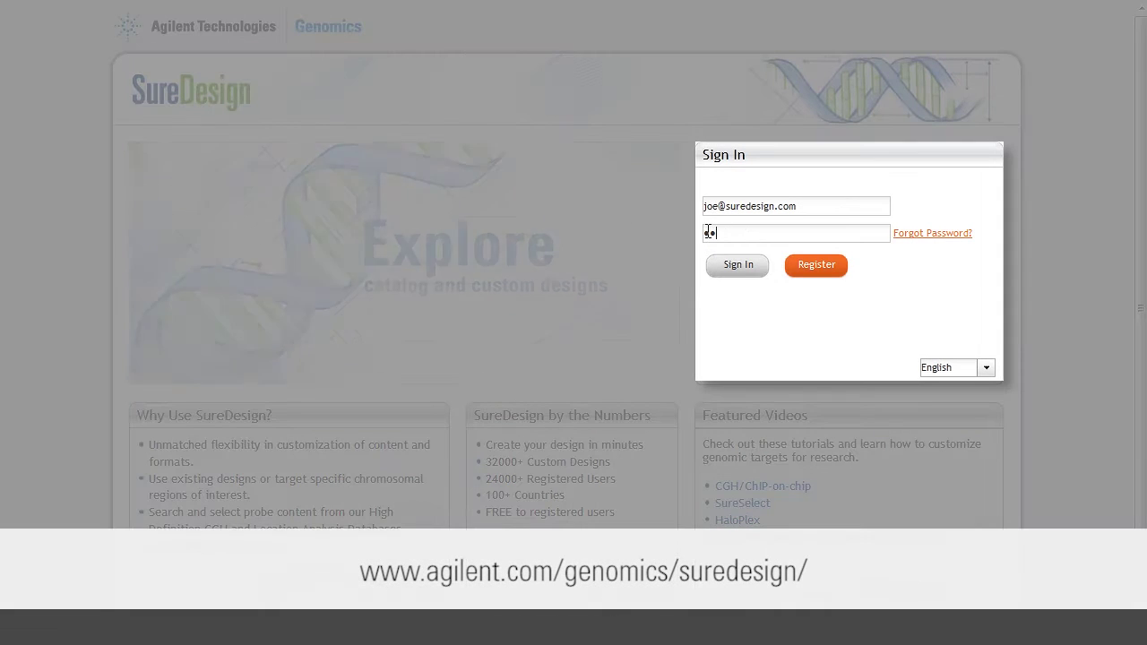
type("••••")
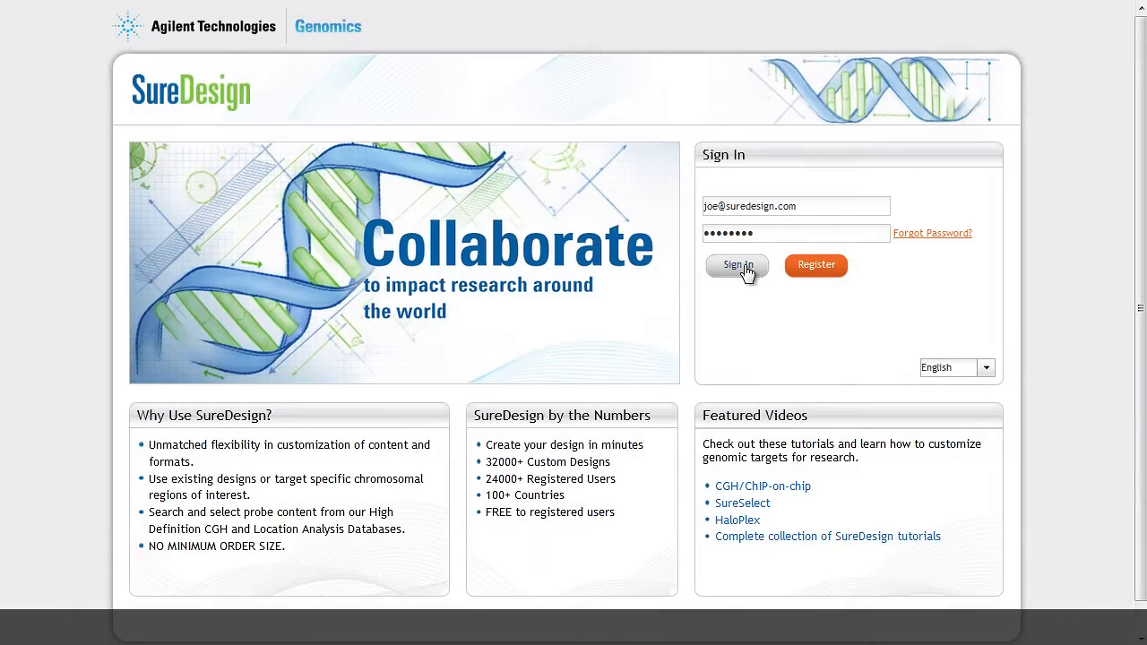
left_click(744, 267)
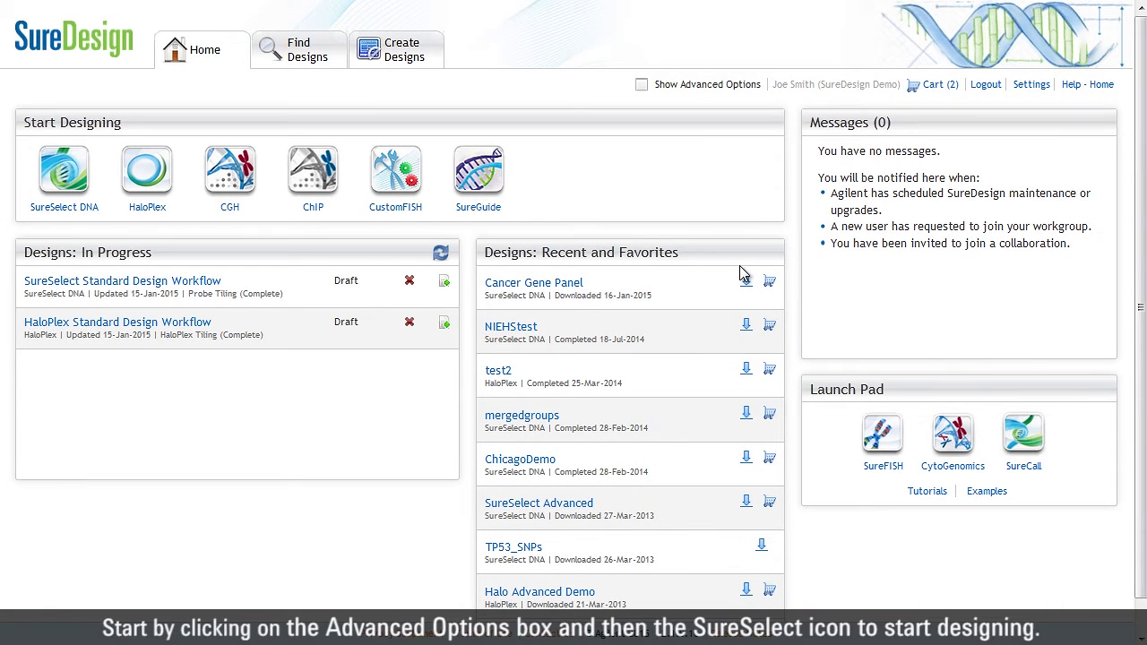
- Turn on advanced options and start a SureSelect DNA design named 'Cancer Genes'
left_click(641, 86)
left_click(66, 173)
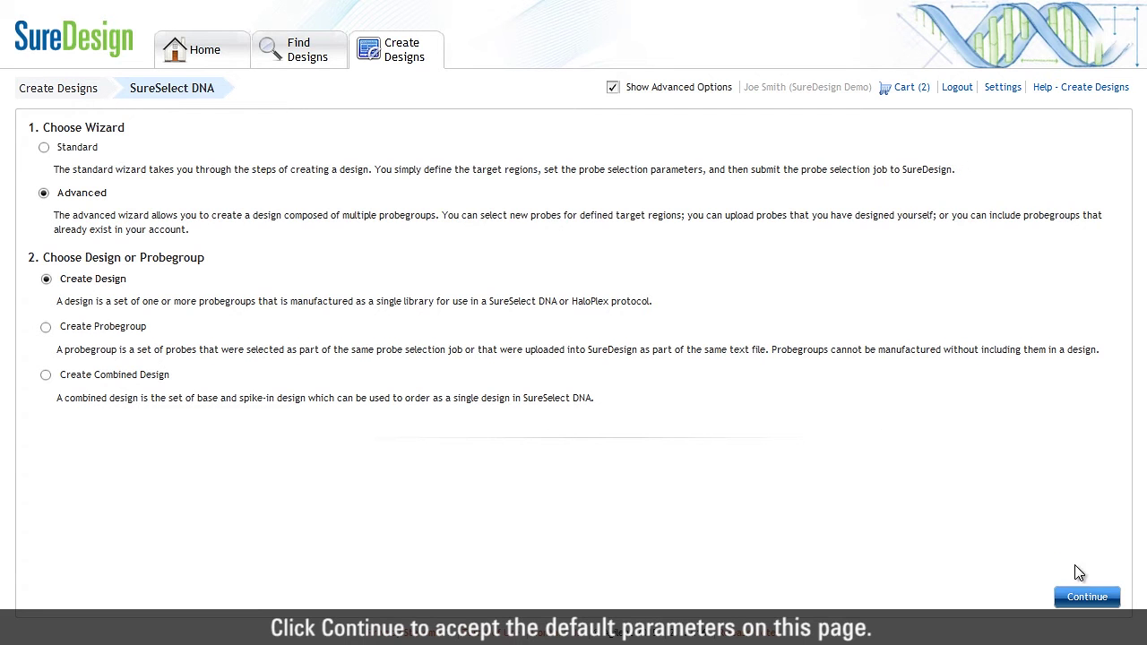
left_click(1089, 597)
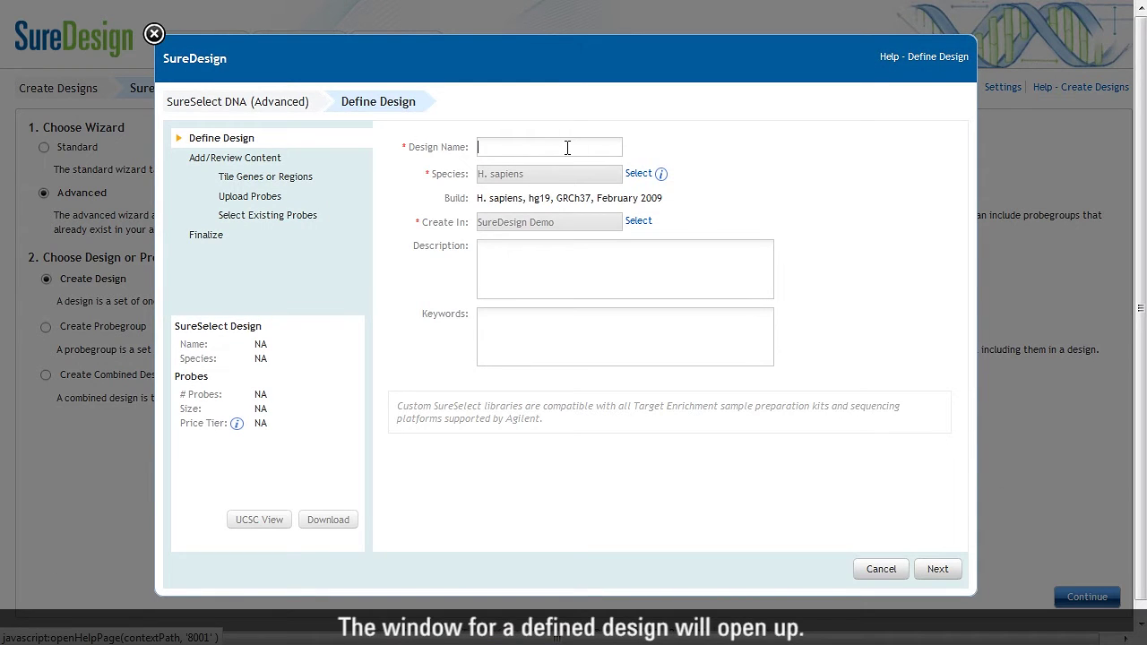
left_click(565, 149)
type("Cancer Genes")
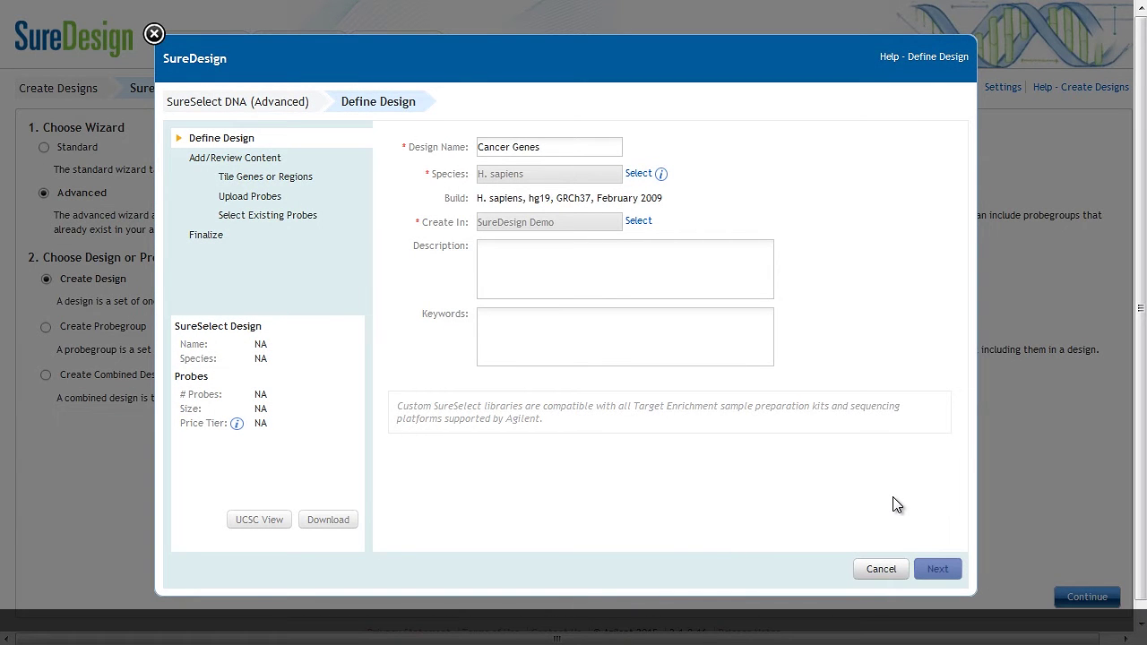
left_click(931, 569)
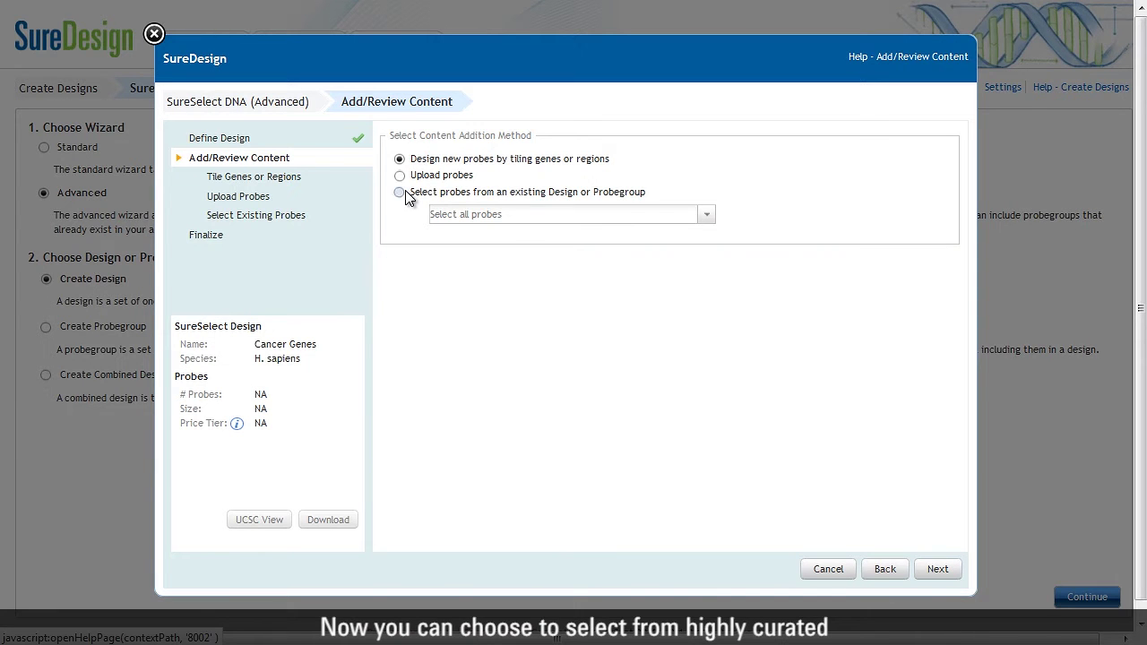
- Take probes for specific genes or regions from catalog design S04380110
left_click(401, 193)
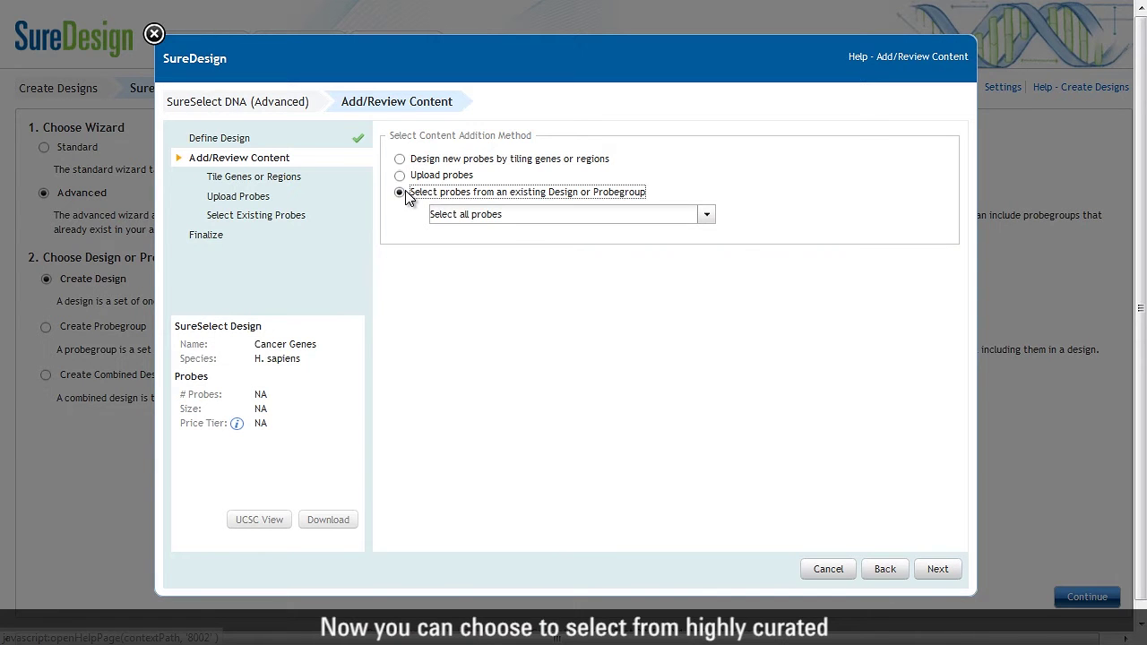
left_click(707, 216)
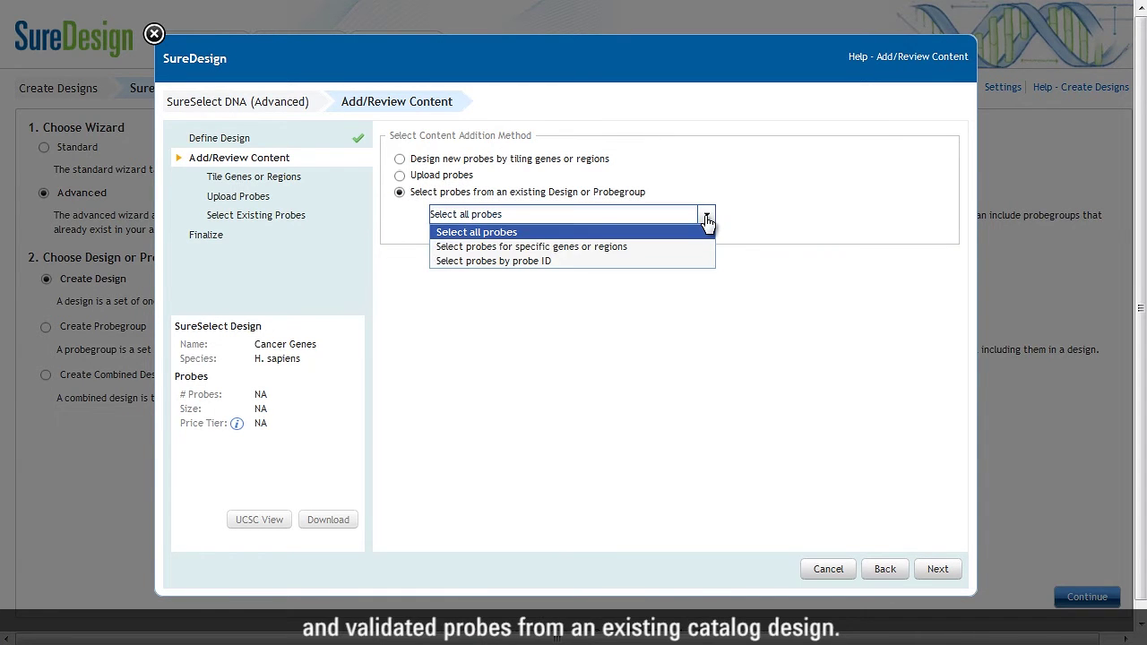
left_click(625, 247)
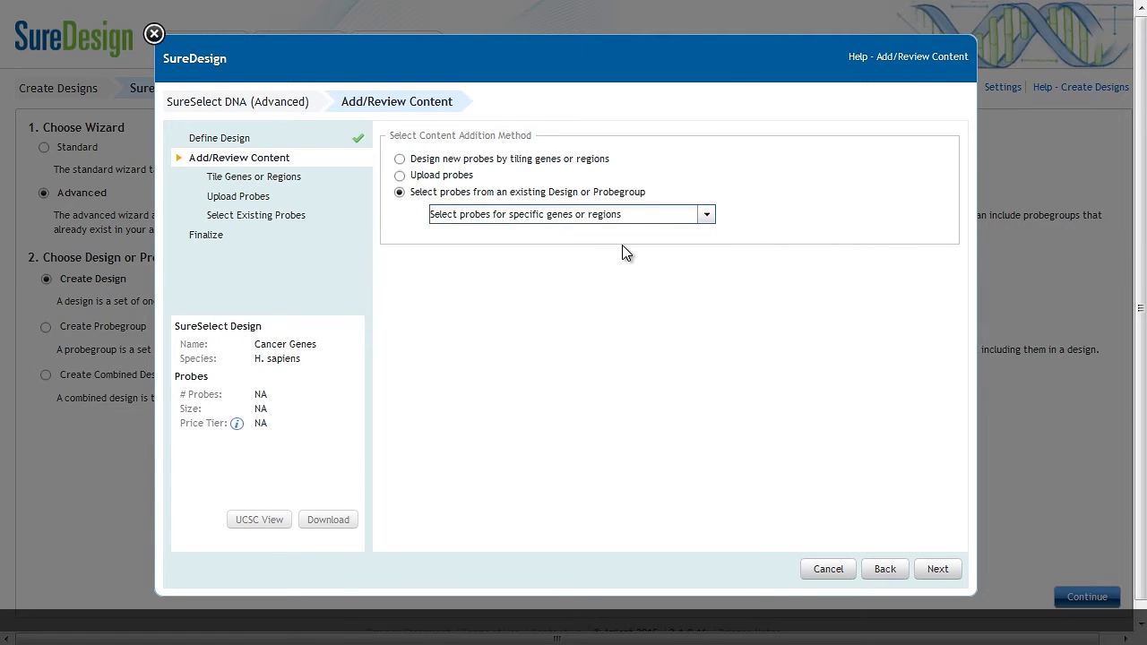
left_click(938, 570)
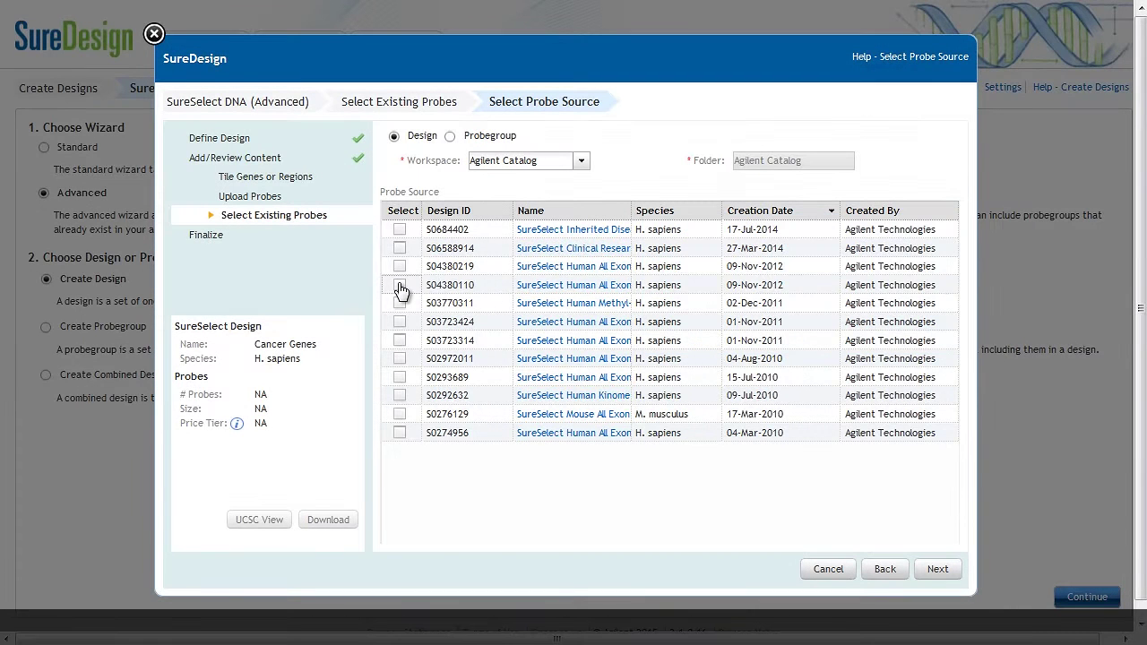
left_click(400, 285)
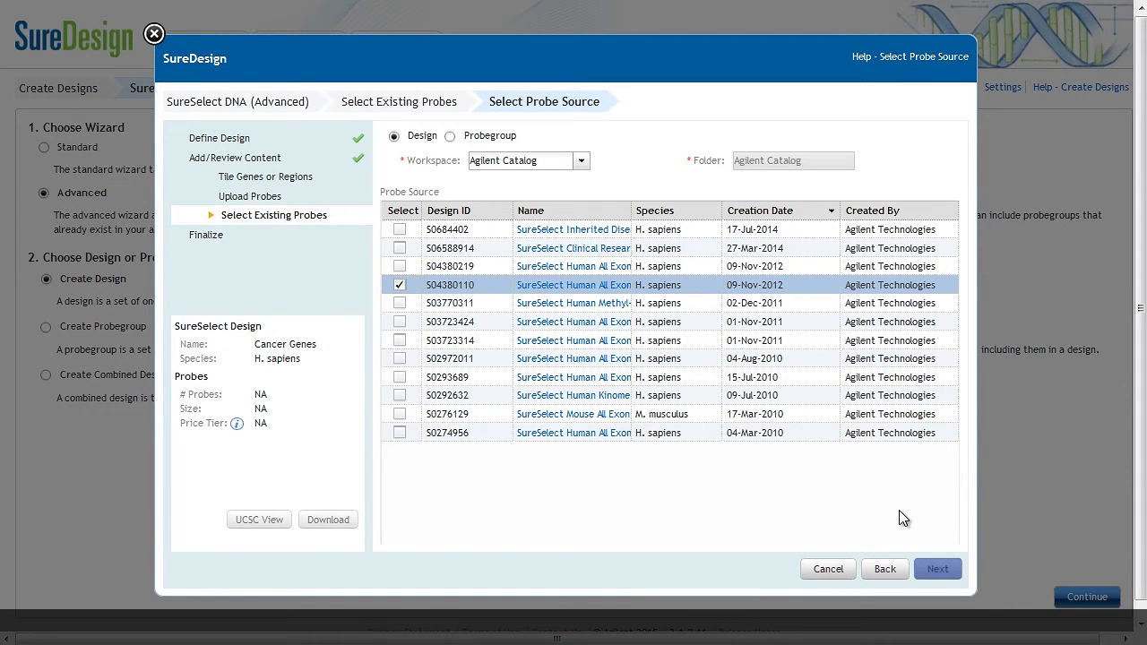
left_click(937, 572)
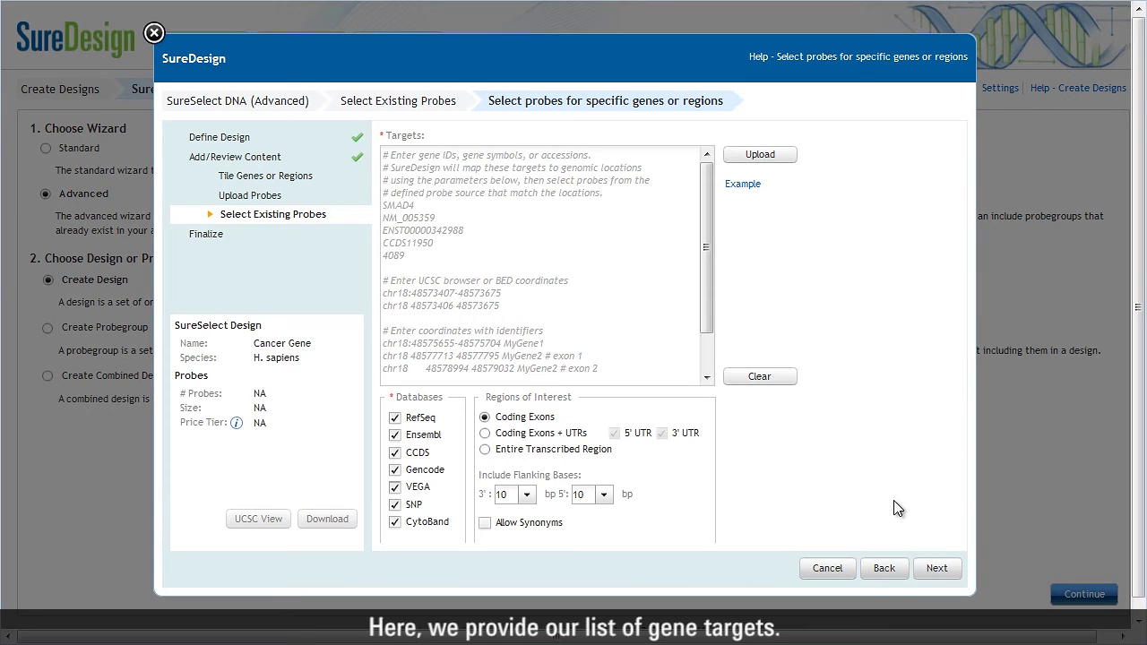
- Paste the gene target list and resolve it into probegroup Cancer Genes_1, covering 9357 regions
left_click(604, 248)
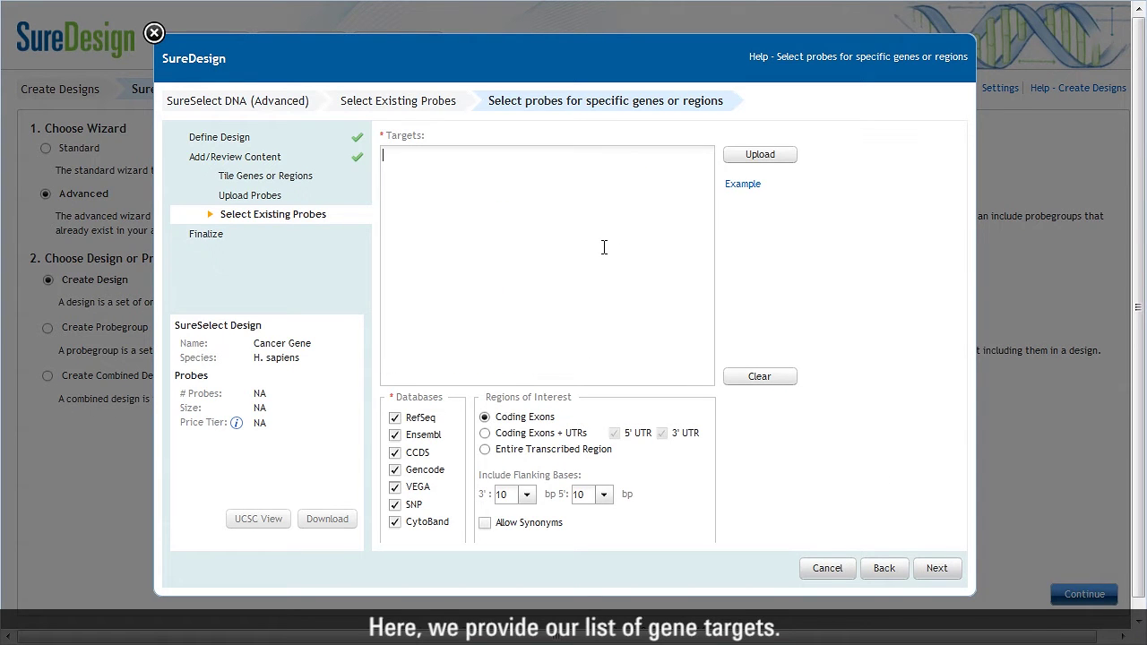
key("ctrl+v")
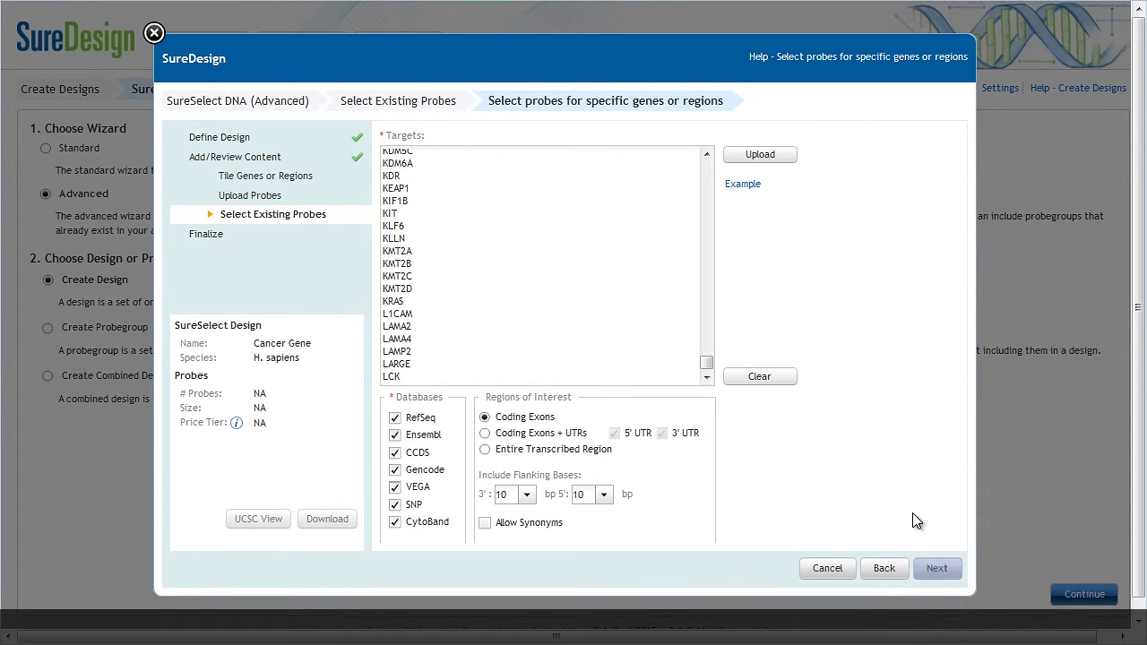
left_click(936, 571)
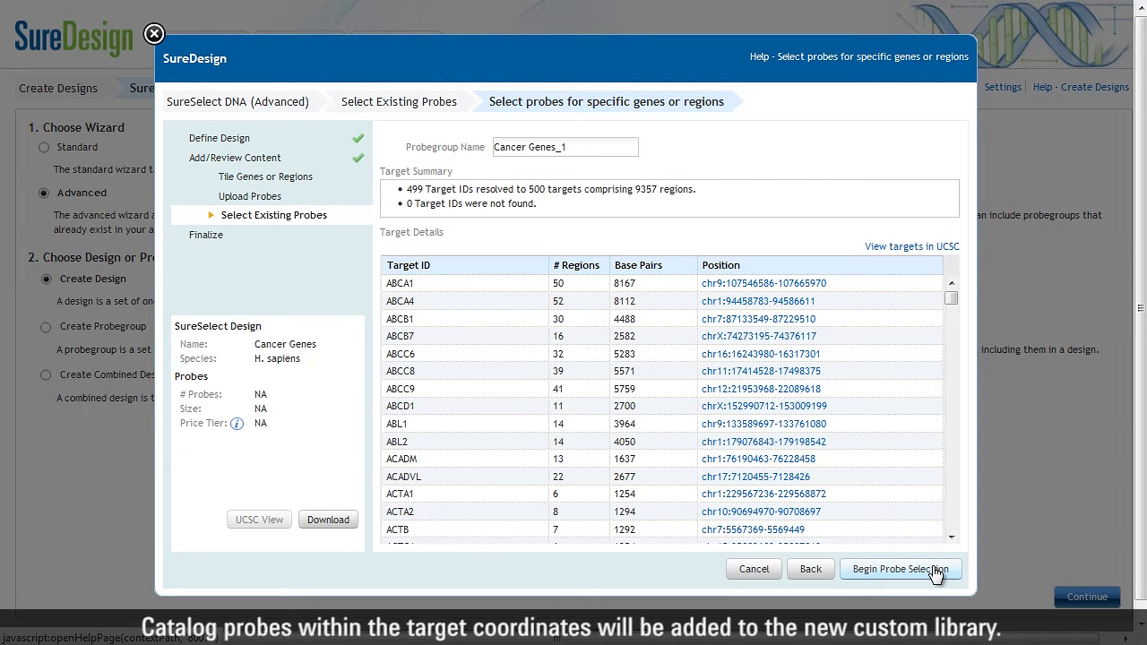
- Run probe selection for Cancer Genes_1 and return to the home page
left_click(933, 569)
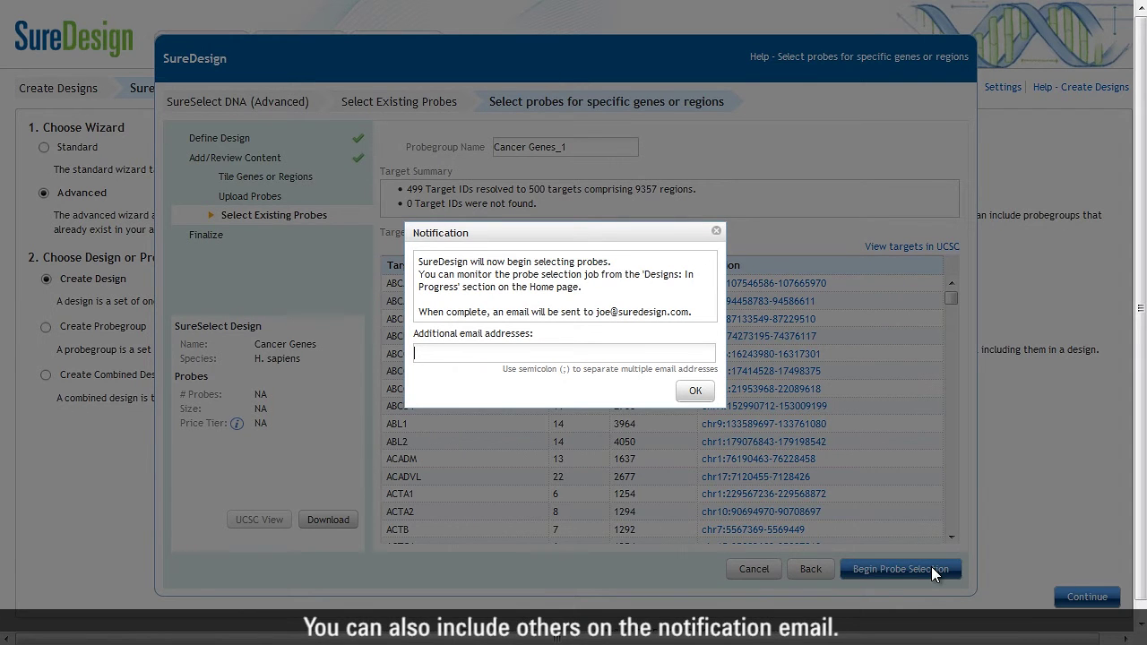
left_click(693, 391)
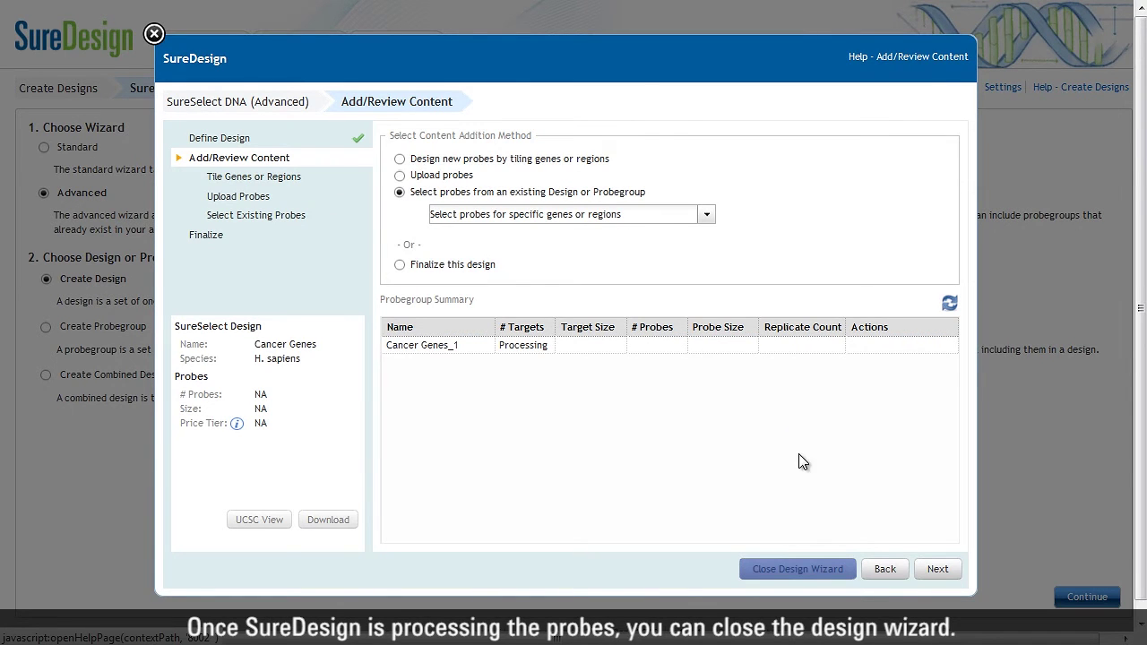
left_click(794, 572)
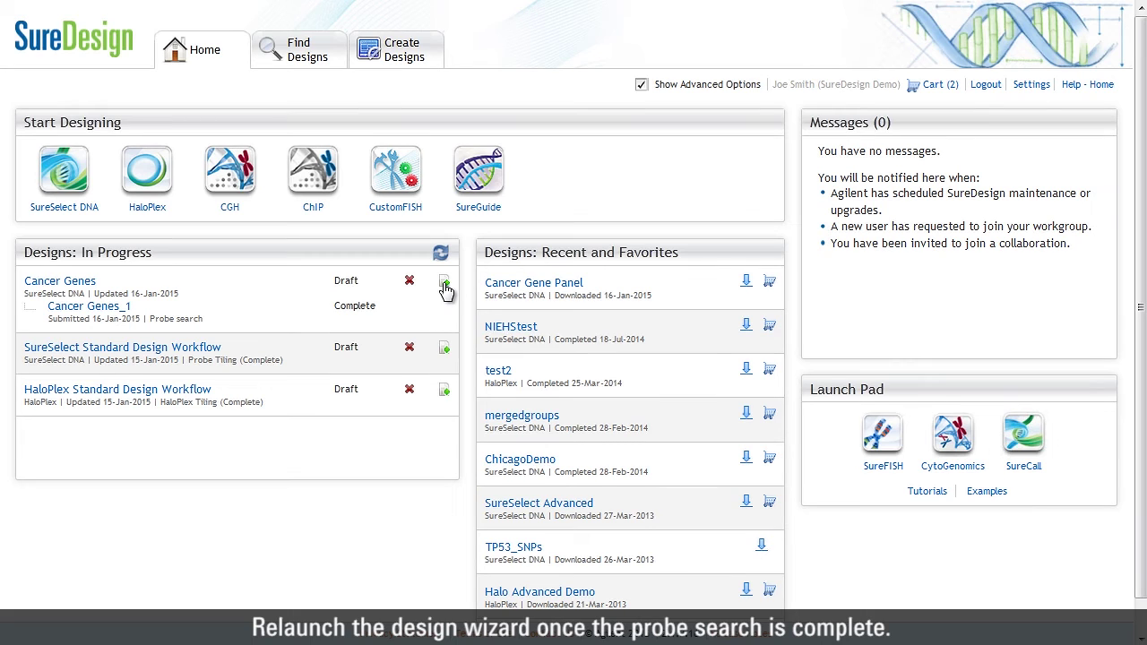
- Download the Cancer Genes probes and finalize the design as S0725482 with 84172 probes
left_click(443, 283)
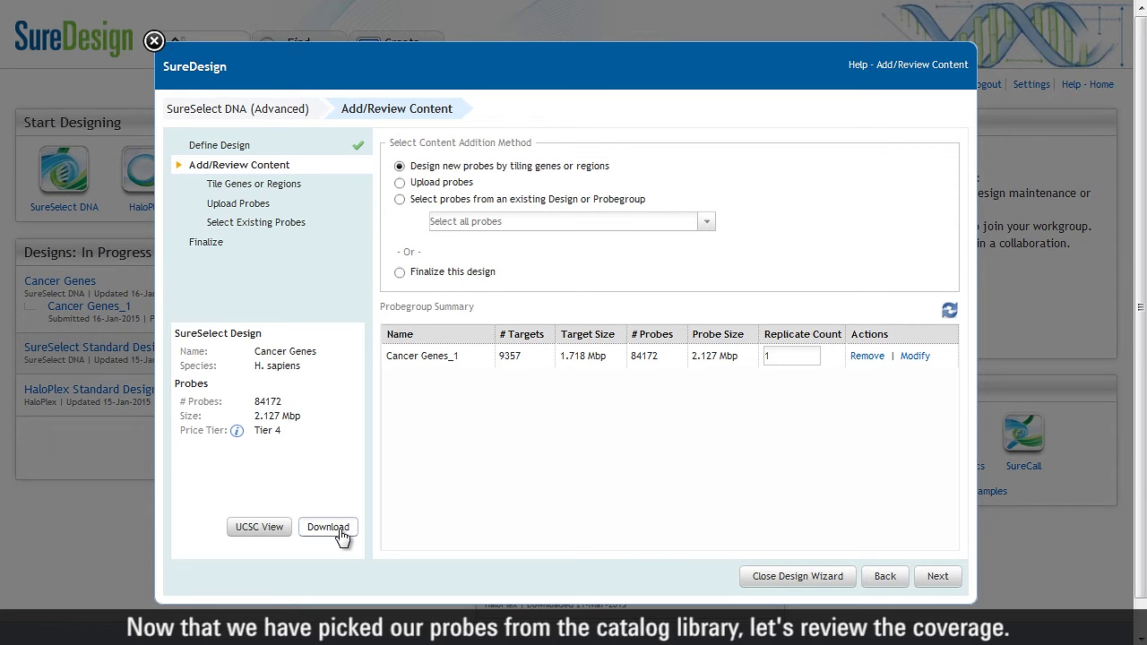
left_click(342, 535)
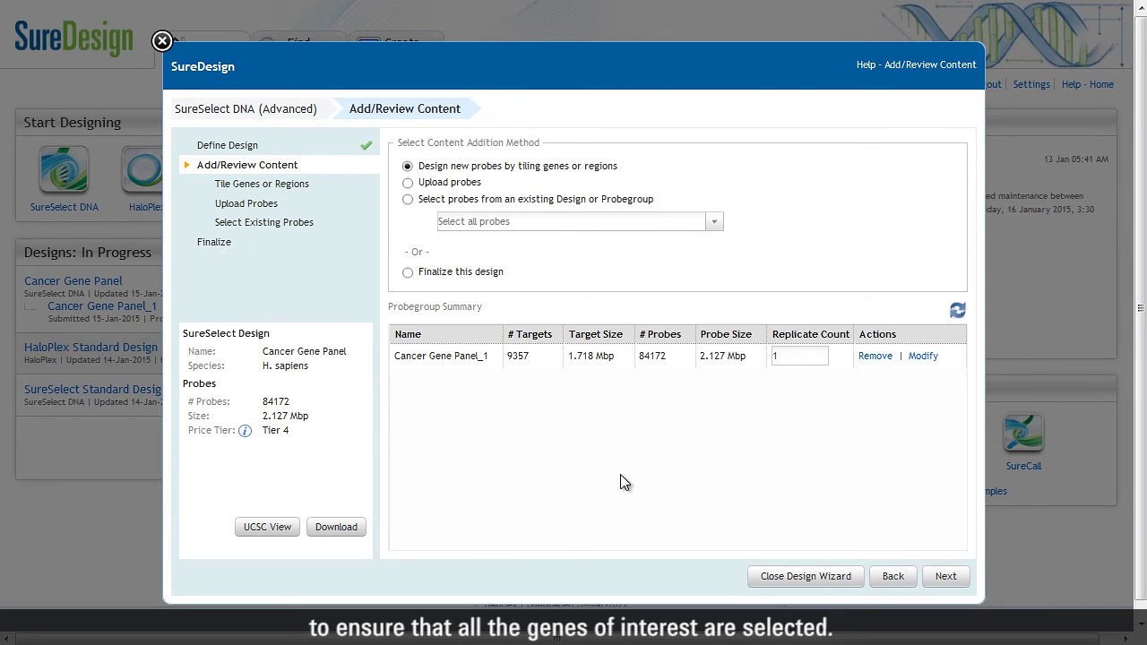
left_click(410, 273)
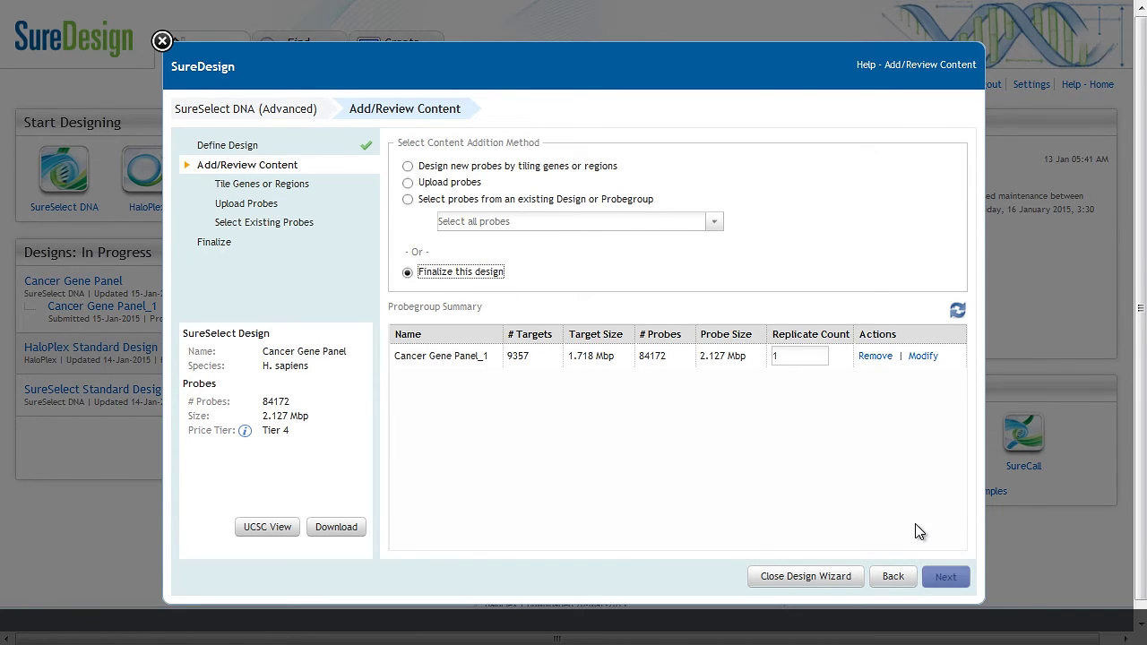
left_click(947, 578)
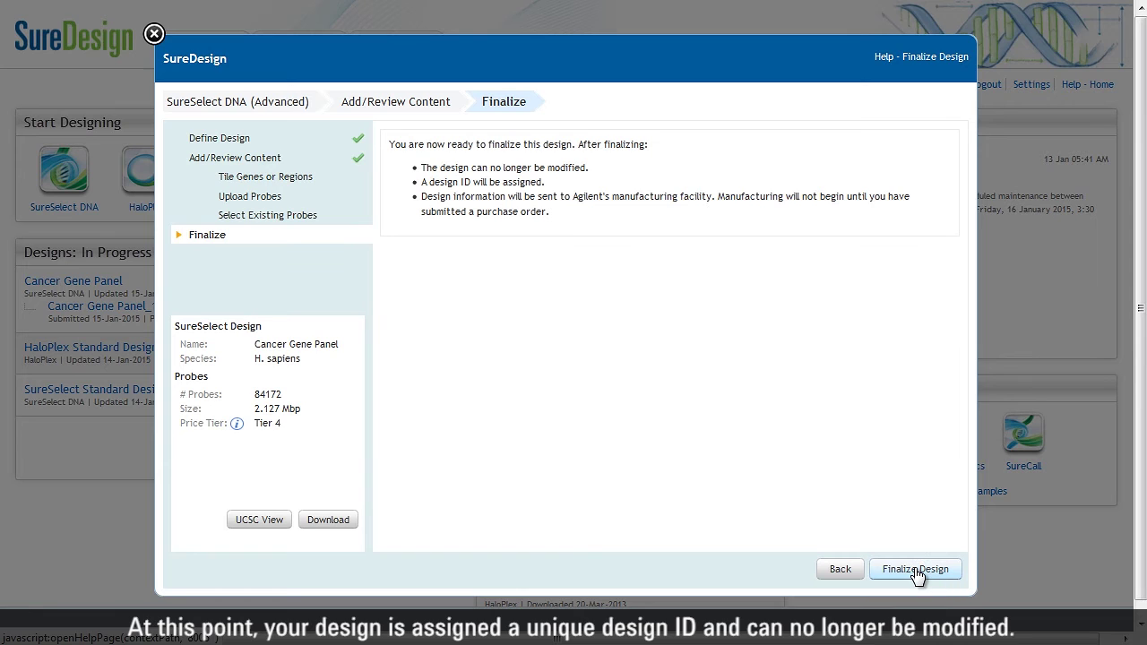
left_click(917, 572)
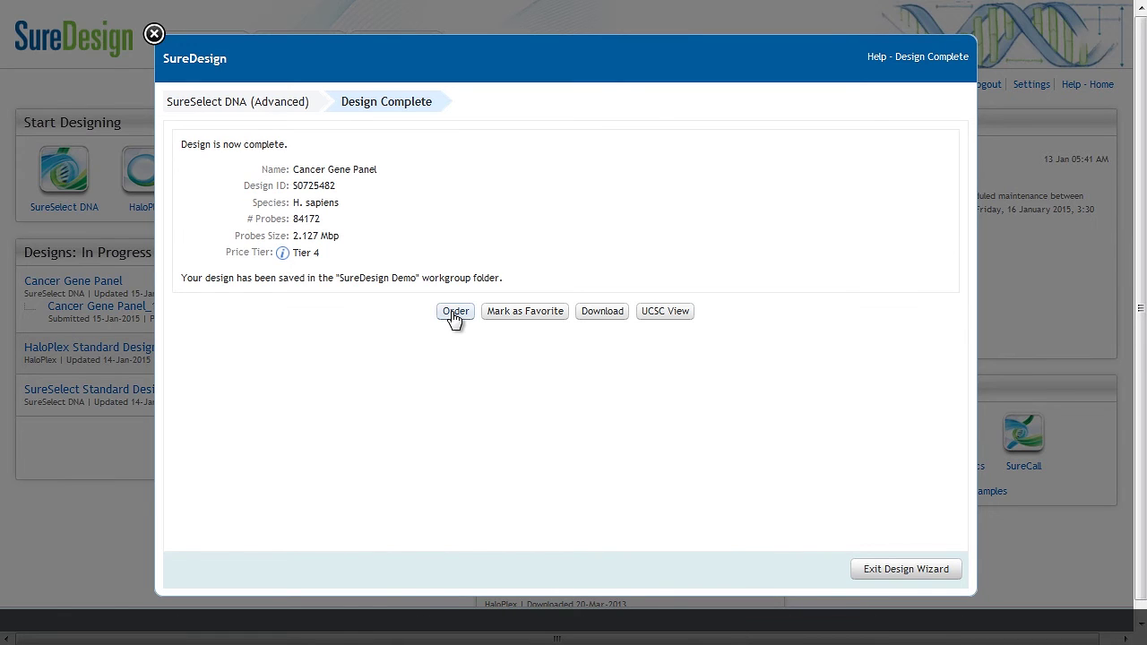
left_click(454, 315)
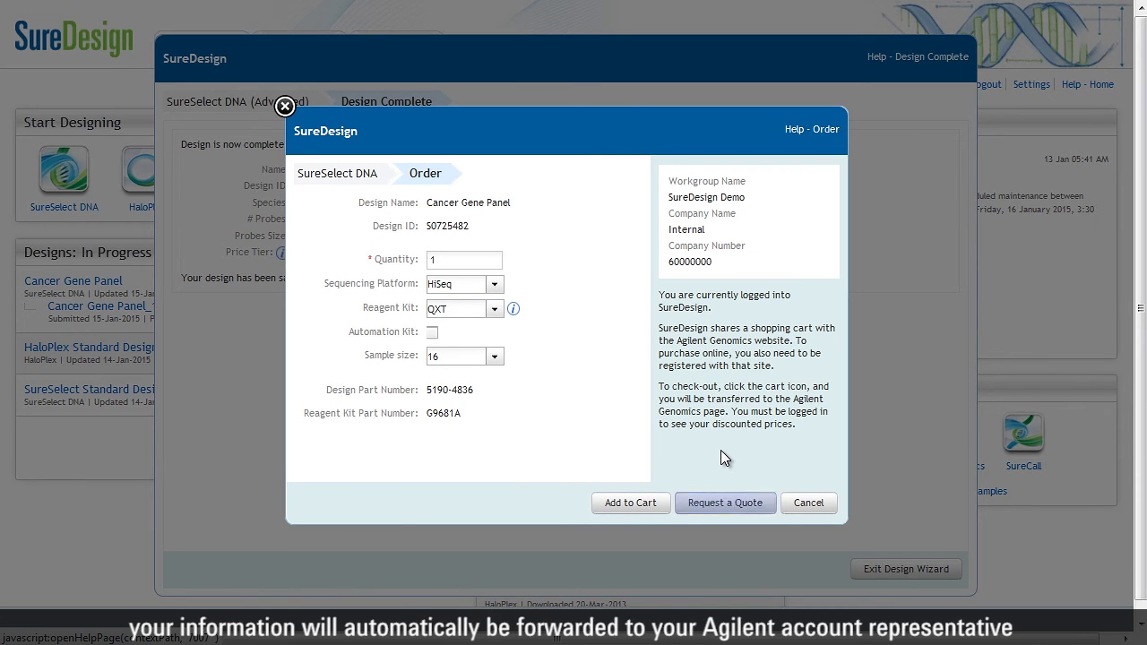
- Request a quote for one Cancer Gene Panel library
left_click(726, 504)
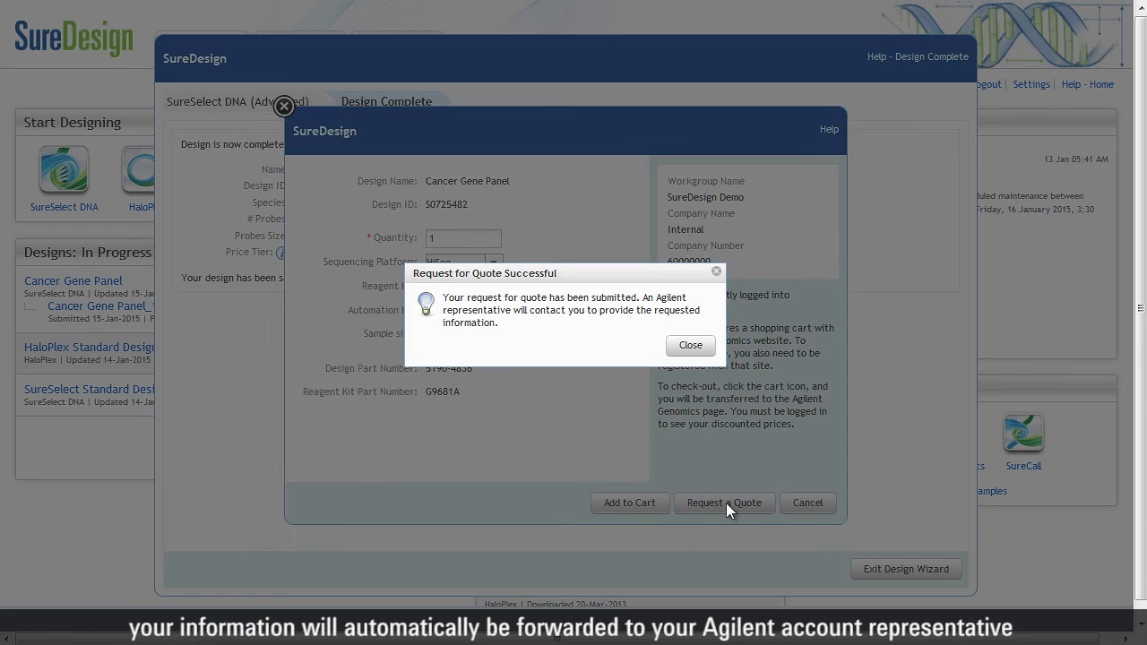